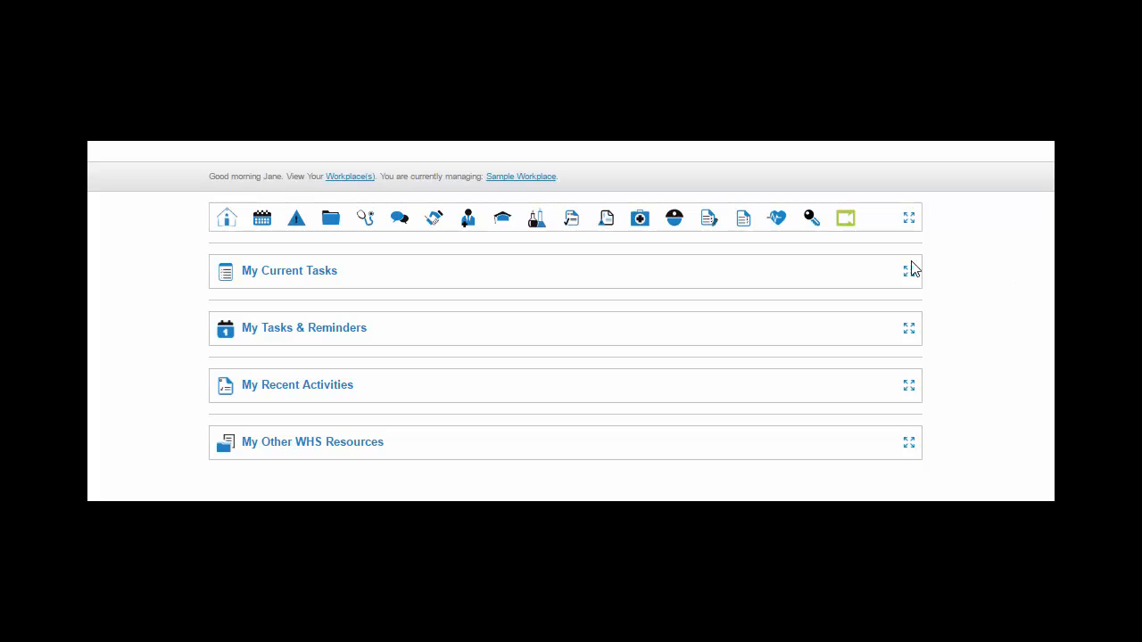
- Open the Contractor Inductions module and read its help note with the induction status legend
{"action": "mouse_move", "coordinate": [674, 234]}
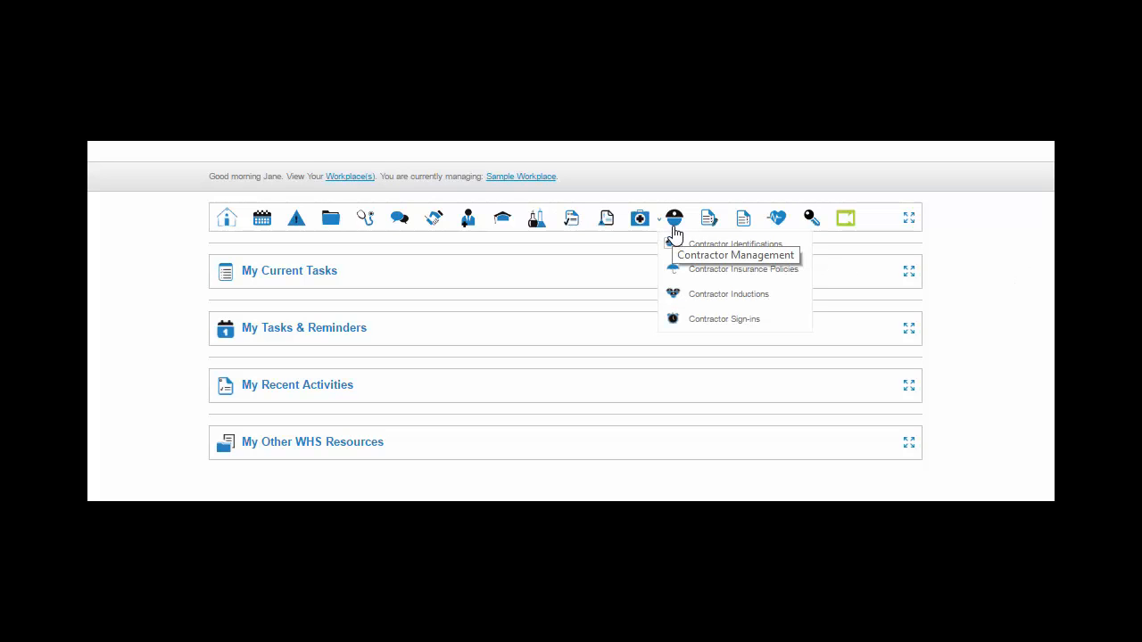
{"action": "left_click", "coordinate": [708, 291]}
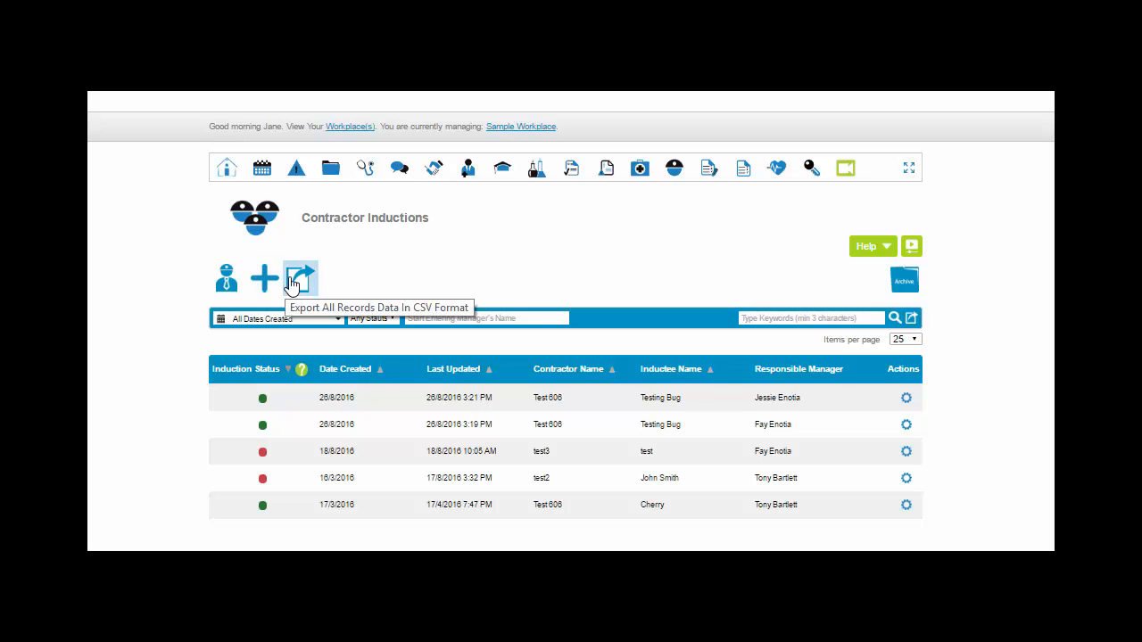
{"action": "left_click", "coordinate": [875, 253]}
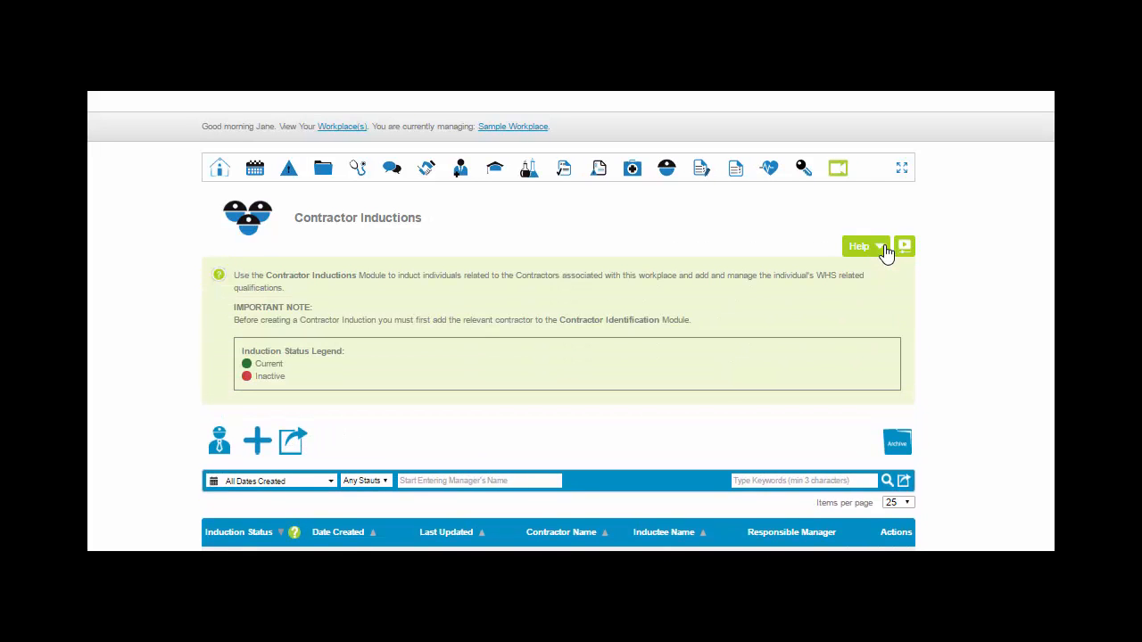
{"action": "left_click", "coordinate": [886, 252]}
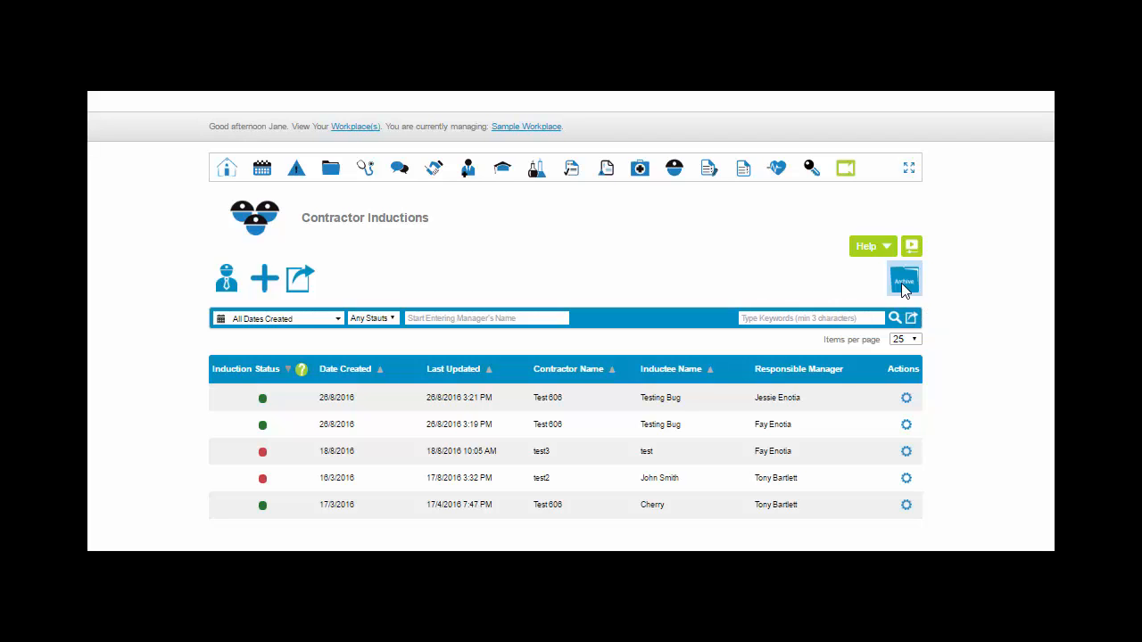
- View the archived contractor inductions and the actions for the first record, and return to the current Contractor Inductions list
{"action": "left_click", "coordinate": [904, 284]}
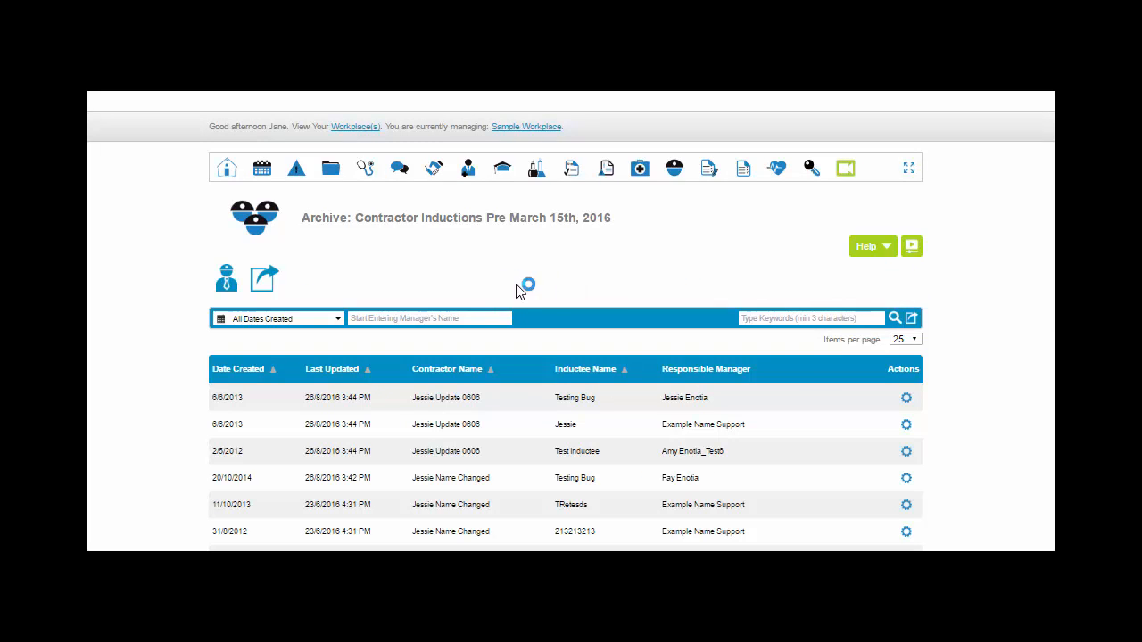
{"action": "left_click", "coordinate": [907, 398]}
{"action": "mouse_move", "coordinate": [672, 182]}
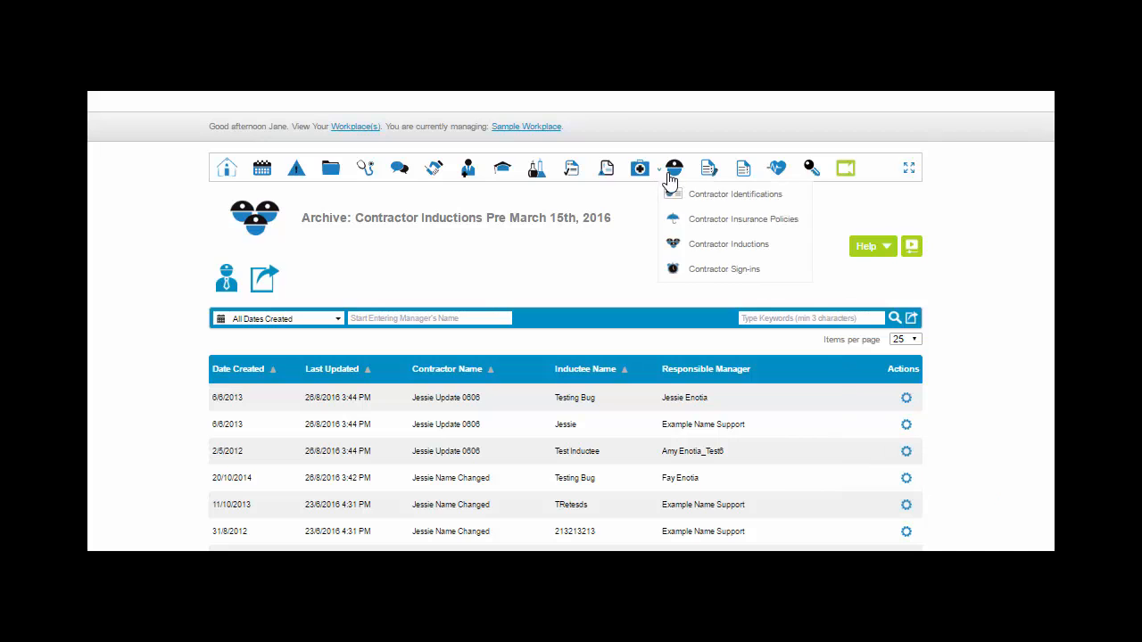
{"action": "left_click", "coordinate": [689, 243]}
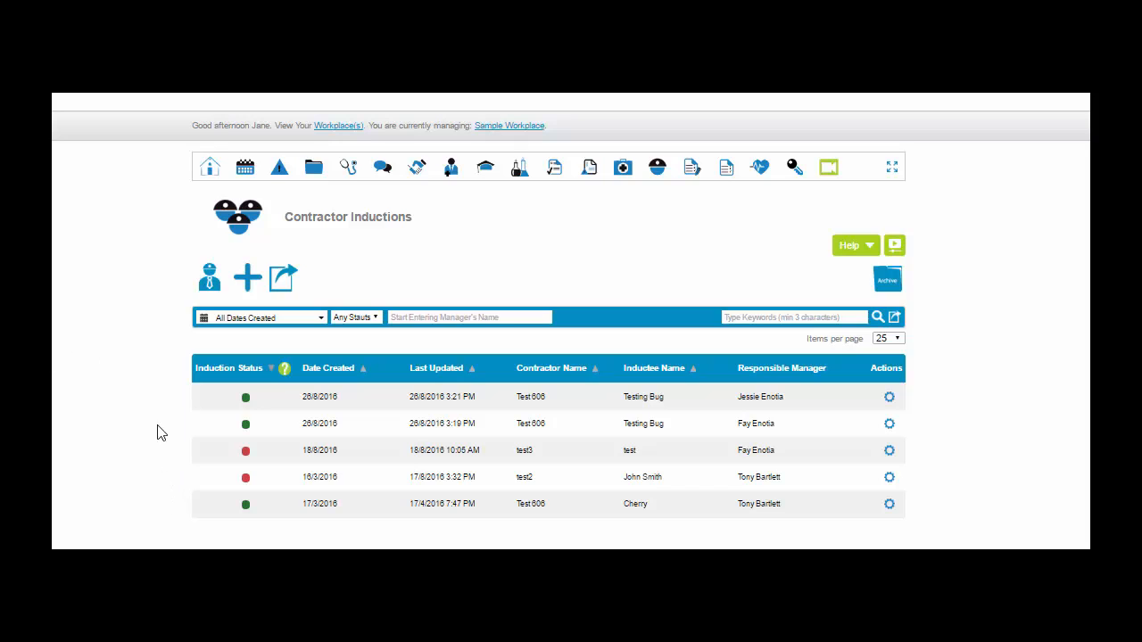
- Look over the creation date filter and keyword search, and export the listed induction records with all fields selected
{"action": "left_click", "coordinate": [321, 321]}
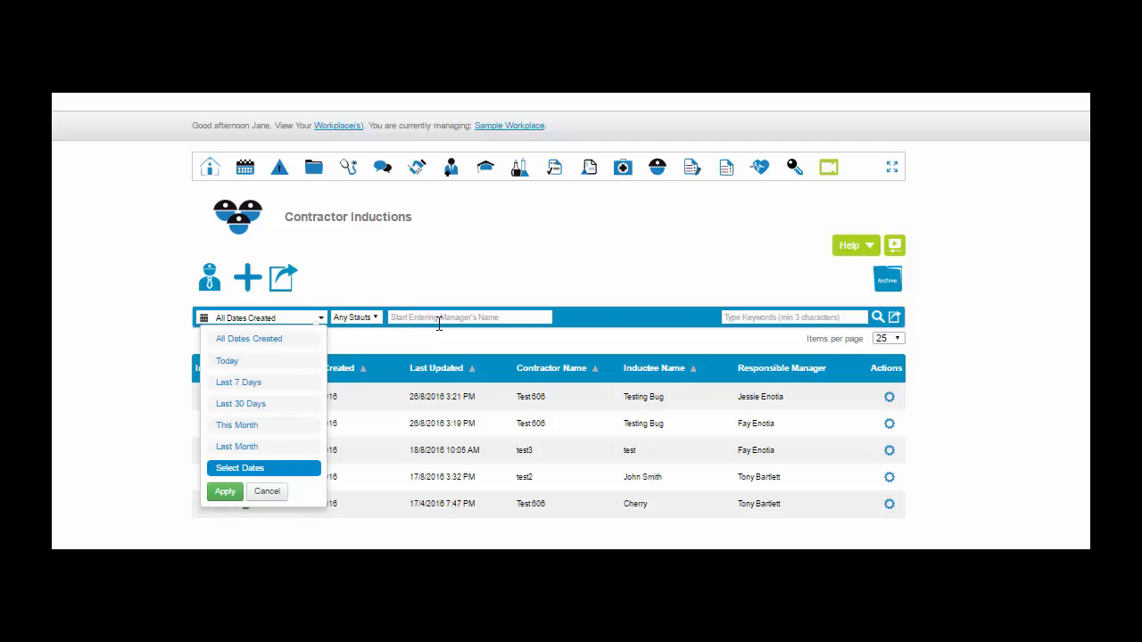
{"action": "left_click", "coordinate": [730, 318]}
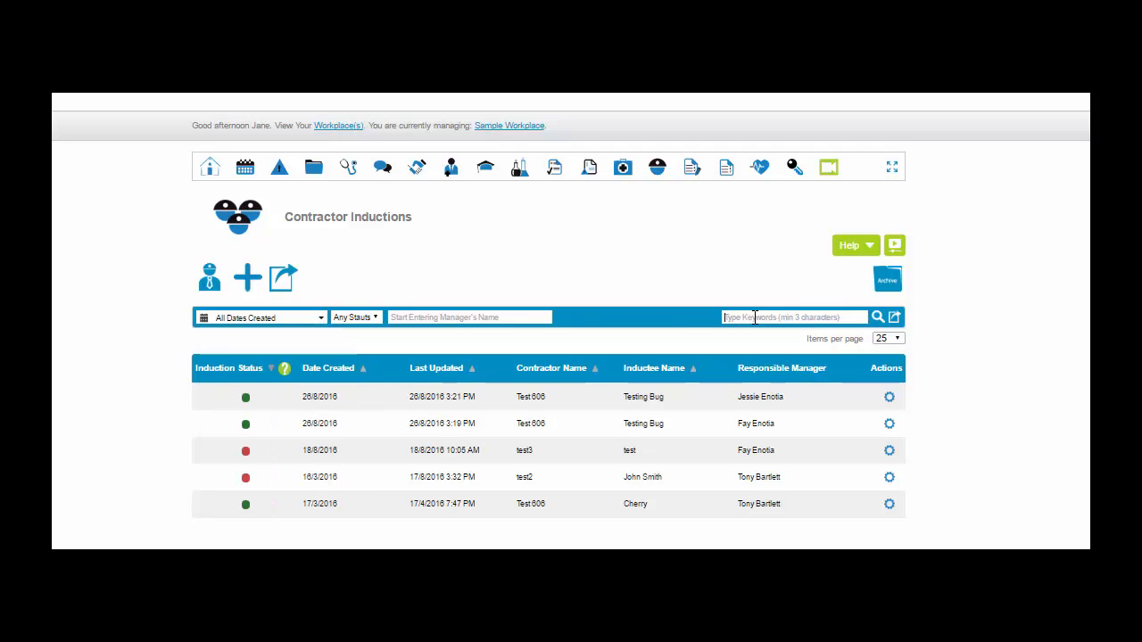
{"action": "left_click", "coordinate": [895, 319]}
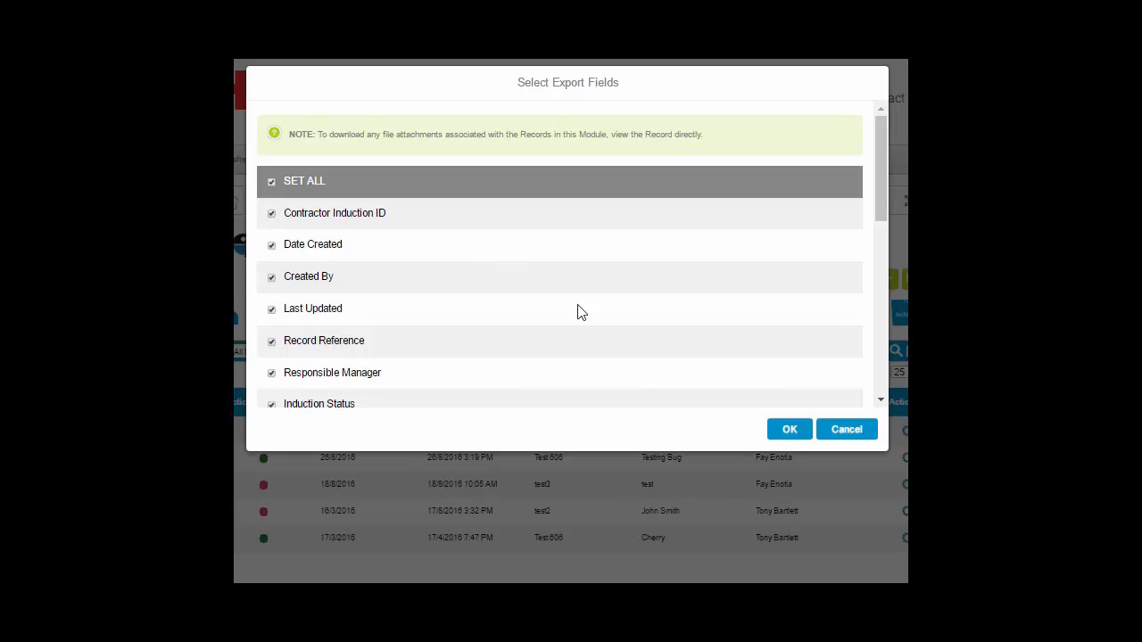
{"action": "left_click", "coordinate": [792, 429]}
{"action": "left_click", "coordinate": [901, 397]}
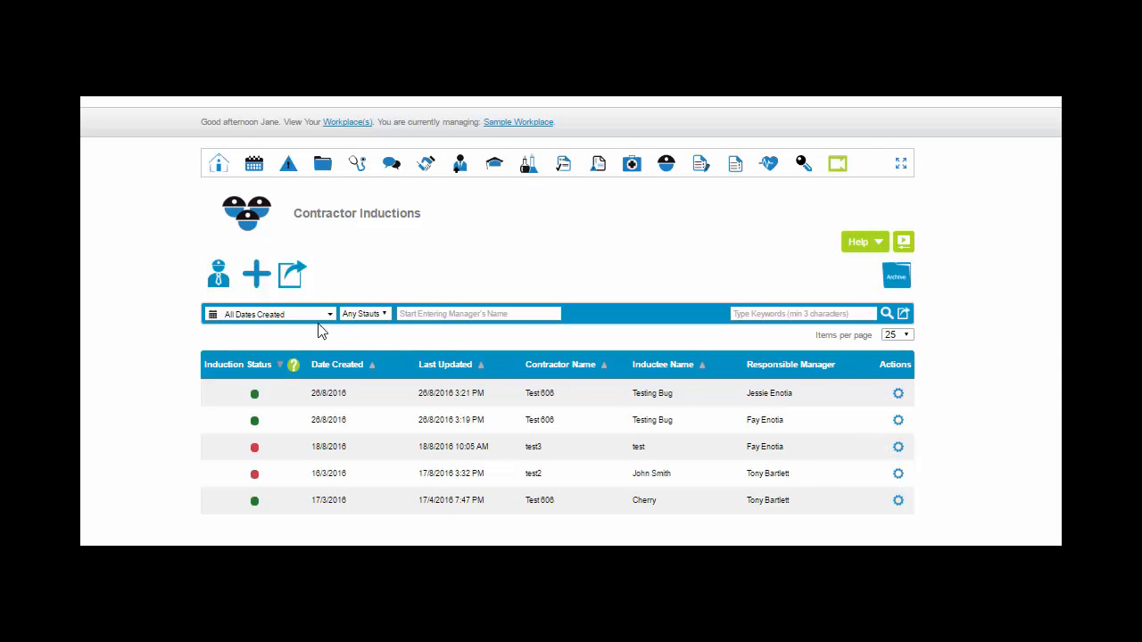
- Start a new contractor induction record and assign a different responsible manager in its details
{"action": "left_click", "coordinate": [256, 280]}
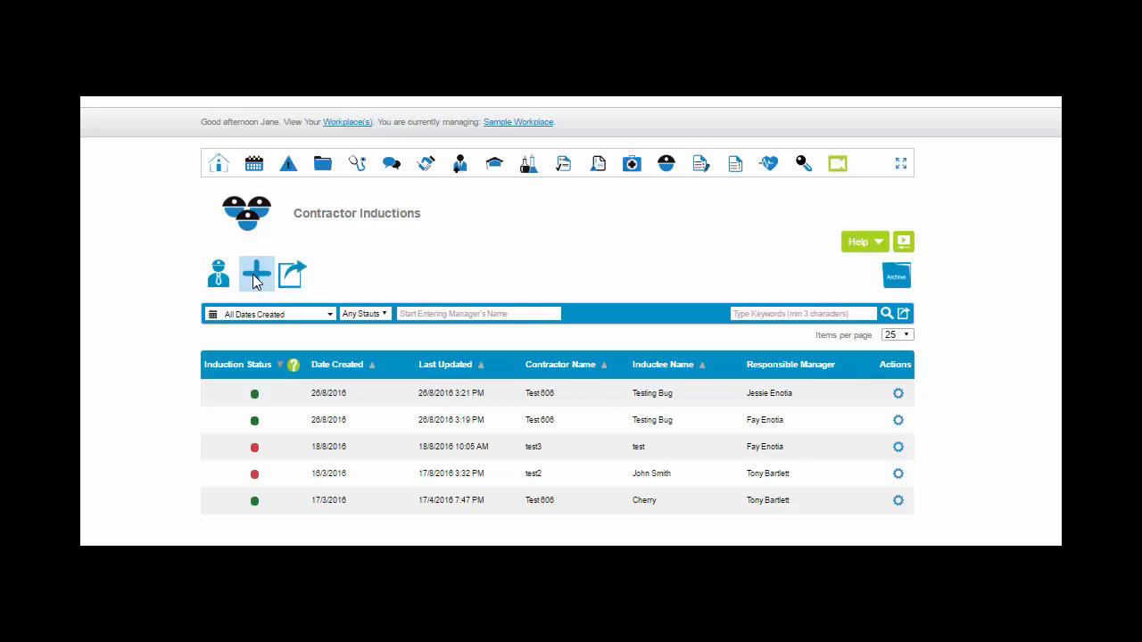
{"action": "scroll", "coordinate": [553, 356], "scroll_direction": "down", "scroll_amount": 4}
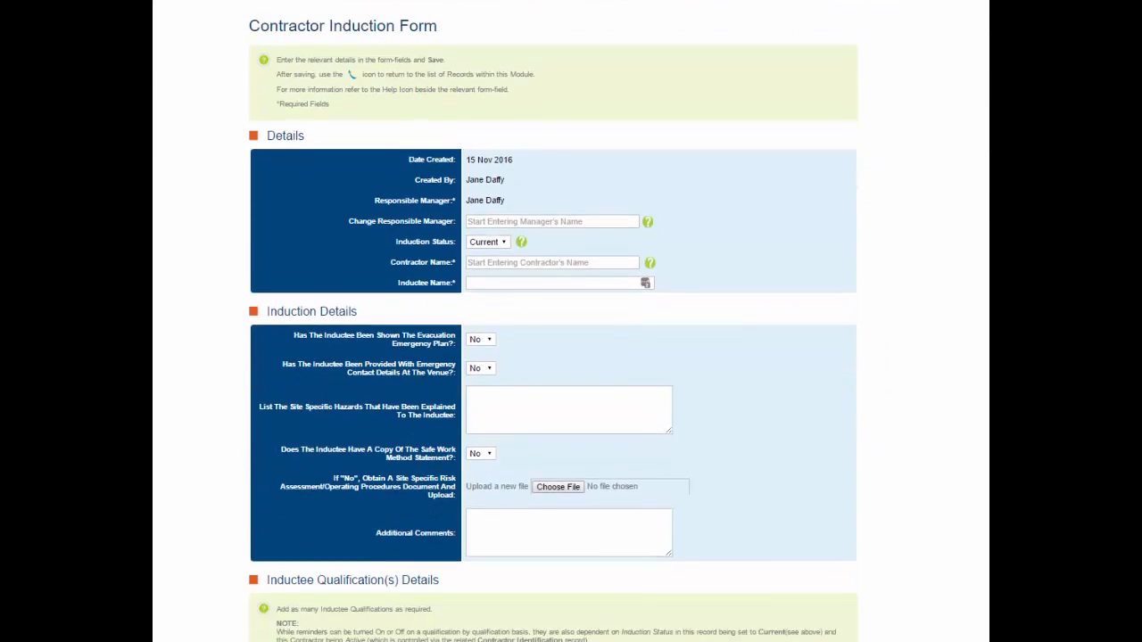
{"action": "scroll", "coordinate": [553, 356], "scroll_direction": "up", "scroll_amount": 4}
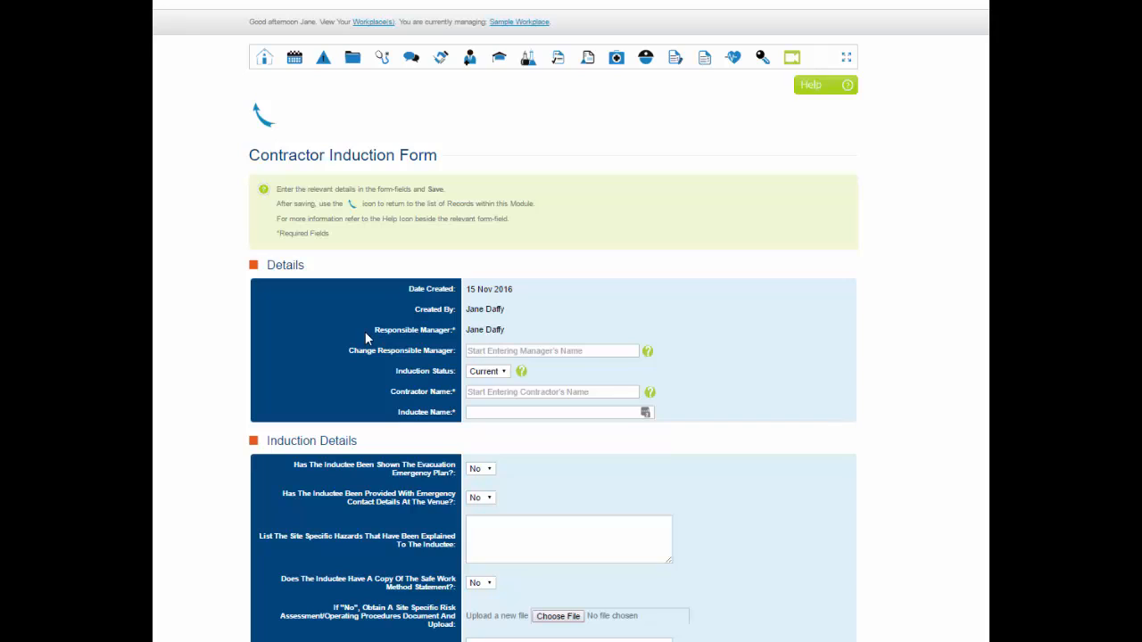
{"action": "left_click", "coordinate": [474, 350]}
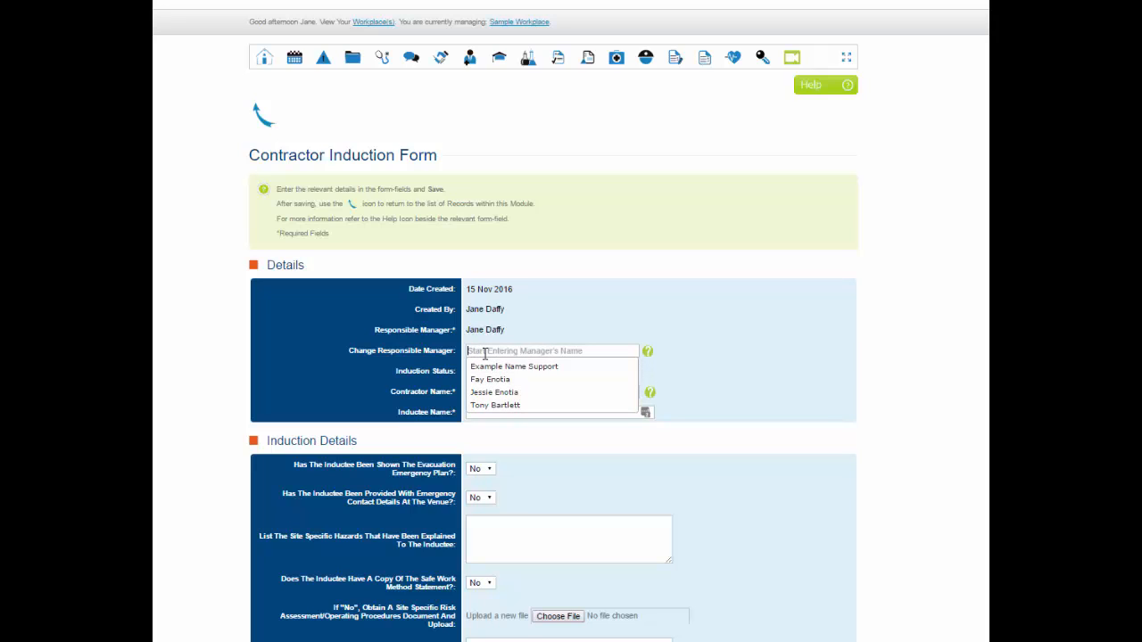
{"action": "type", "text": "ton"}
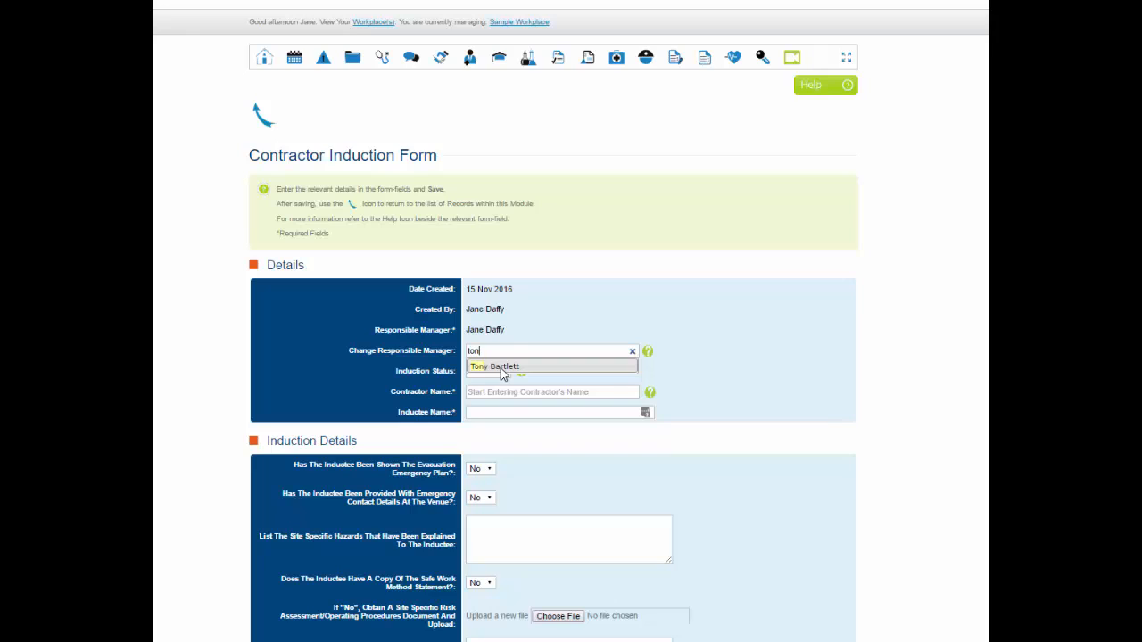
{"action": "left_click", "coordinate": [503, 367]}
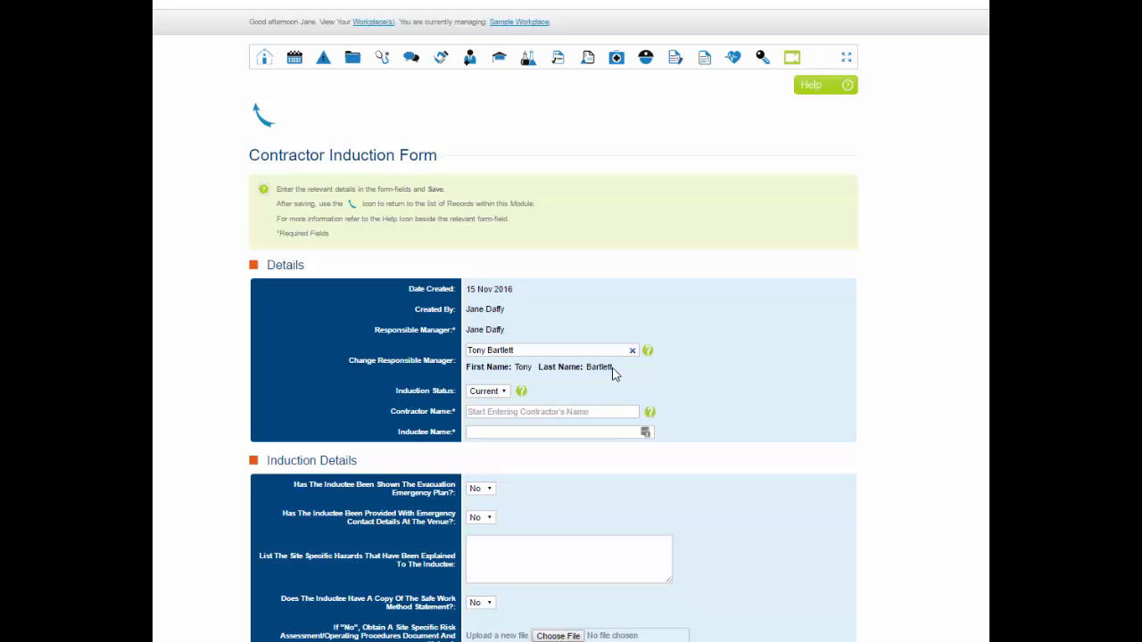
- Set the induction status to Current and read the help note on what the Inactive status does
{"action": "left_click", "coordinate": [504, 392]}
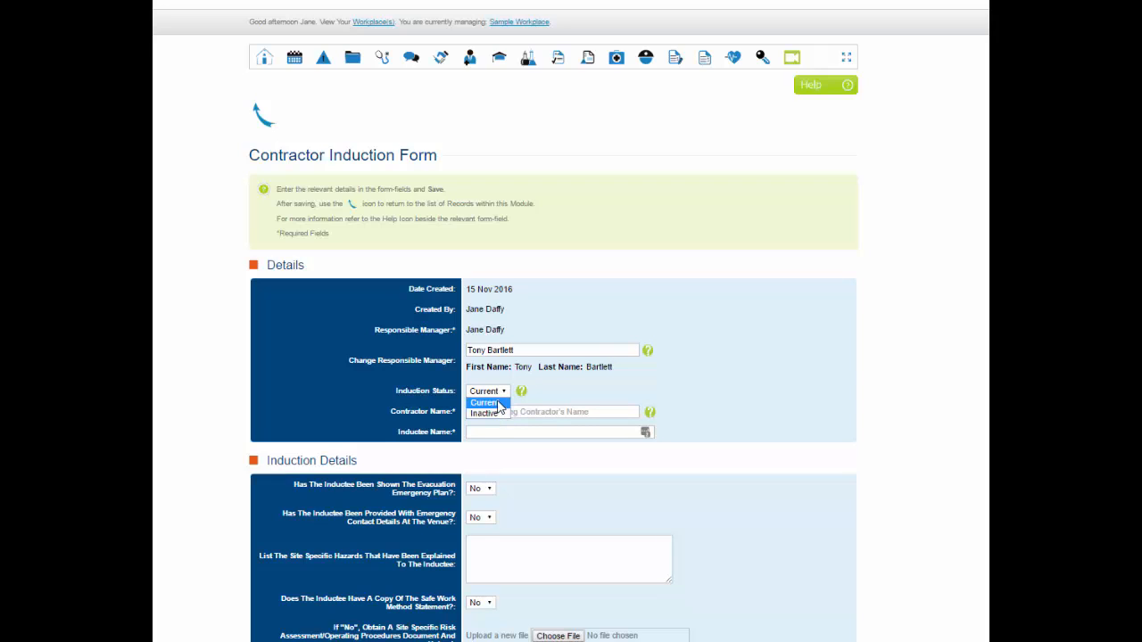
{"action": "left_click", "coordinate": [500, 403]}
{"action": "left_click", "coordinate": [522, 393]}
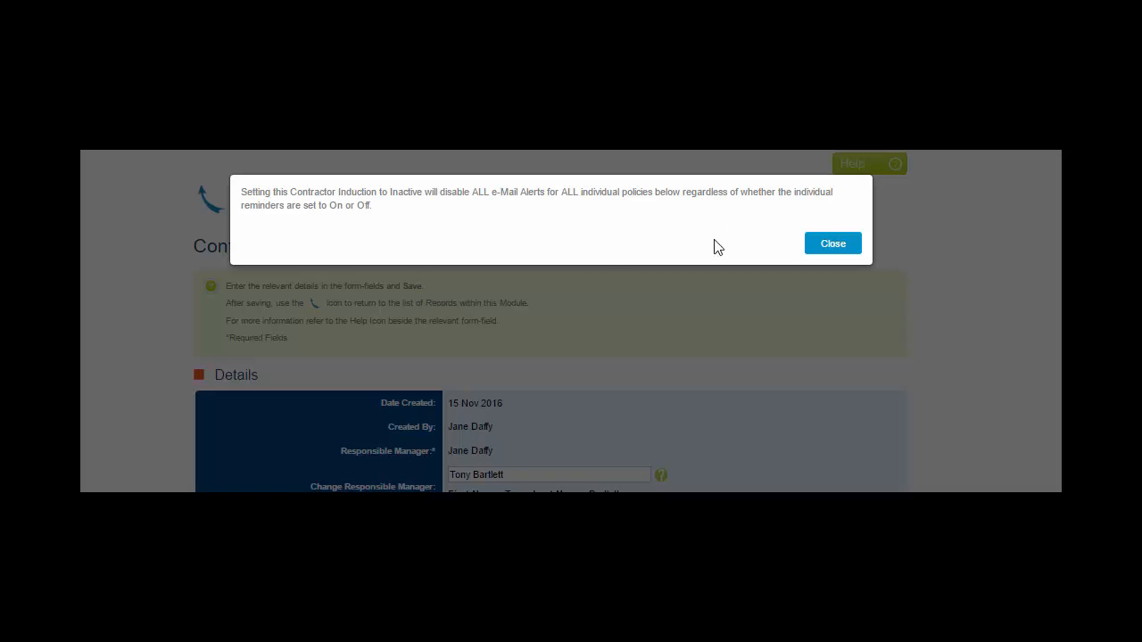
{"action": "left_click", "coordinate": [833, 249]}
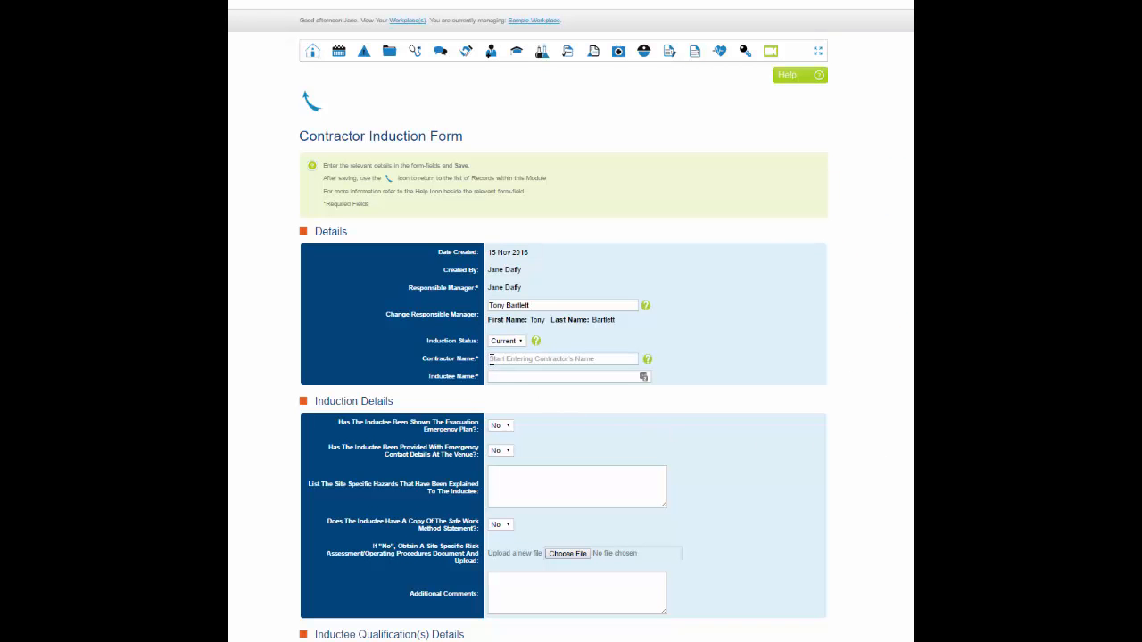
- Choose Test 606 as the contractor and answer Yes to the inductee having been shown the evacuation emergency plan
{"action": "left_click_drag", "start_coordinate": [490, 359], "coordinate": [409, 357]}
{"action": "left_click", "coordinate": [495, 357]}
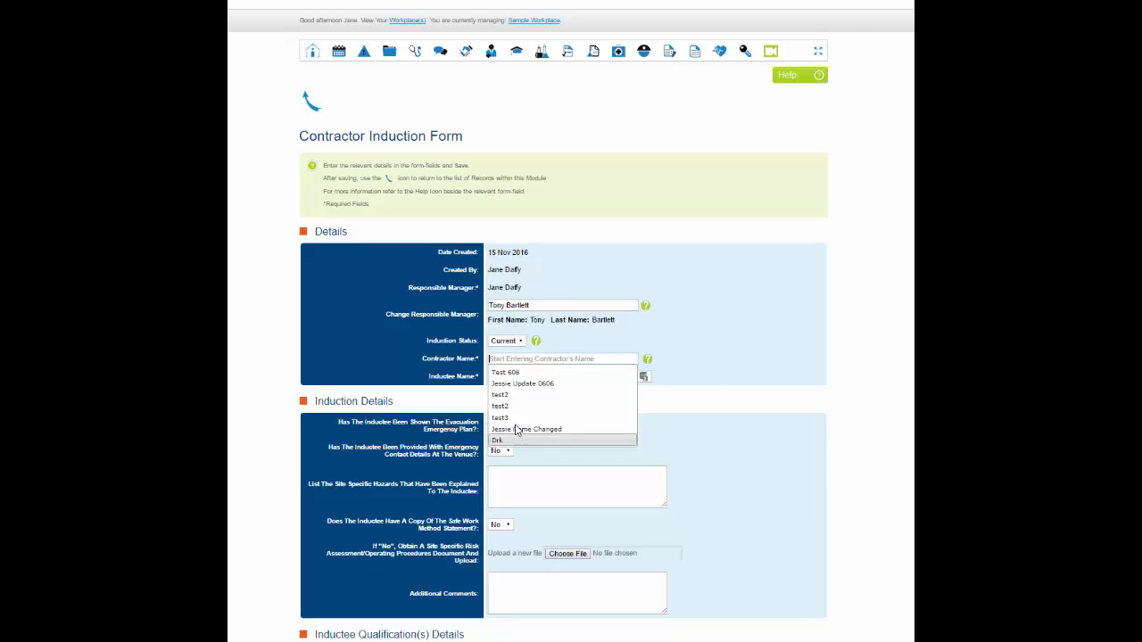
{"action": "left_click", "coordinate": [527, 373]}
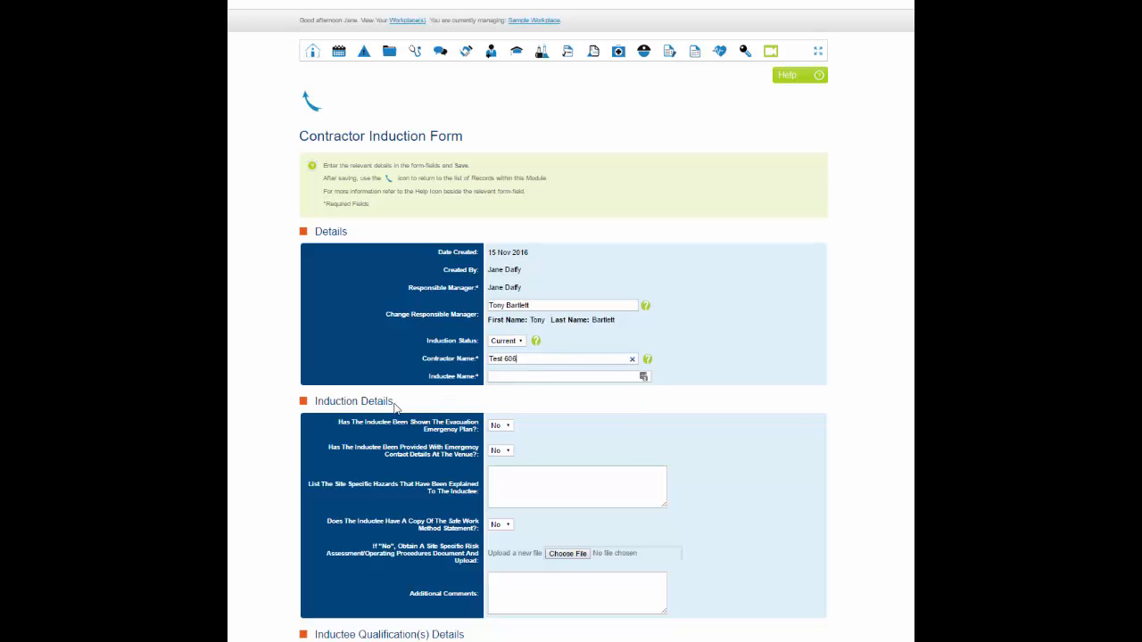
{"action": "left_click", "coordinate": [505, 426]}
{"action": "left_click", "coordinate": [510, 437]}
- Add a second inductee qualification row, set the reminders of both rows to On, and save the induction form
{"action": "scroll", "coordinate": [514, 499], "scroll_direction": "down", "scroll_amount": 2}
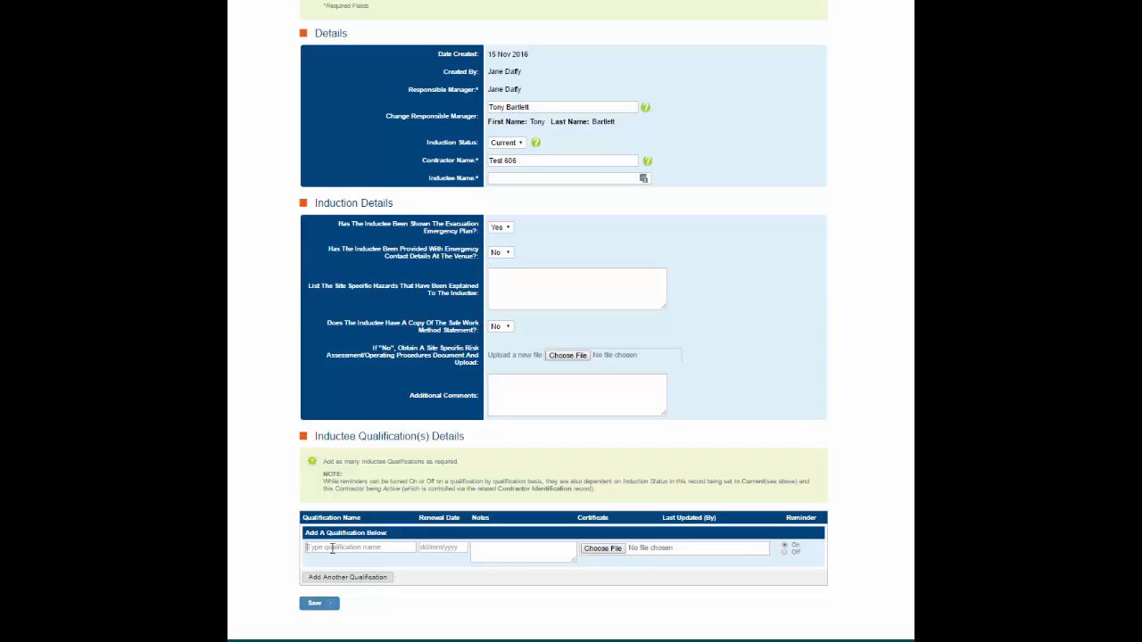
{"action": "left_click", "coordinate": [365, 548]}
{"action": "left_click", "coordinate": [354, 578]}
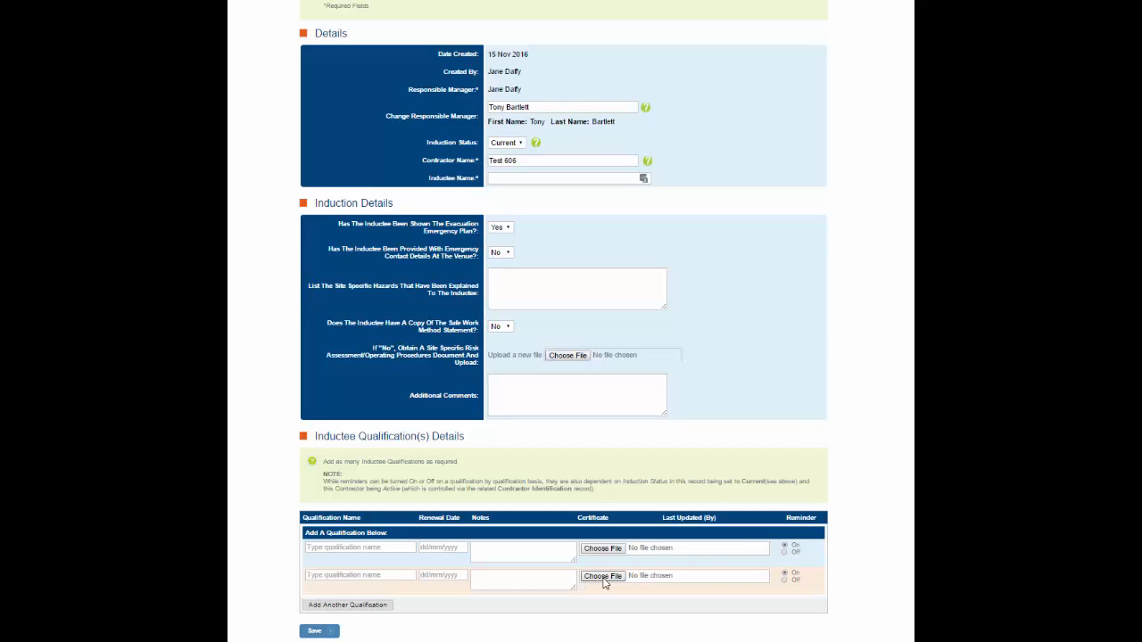
{"action": "left_click", "coordinate": [785, 545]}
{"action": "left_click", "coordinate": [784, 573]}
{"action": "left_click", "coordinate": [315, 631]}
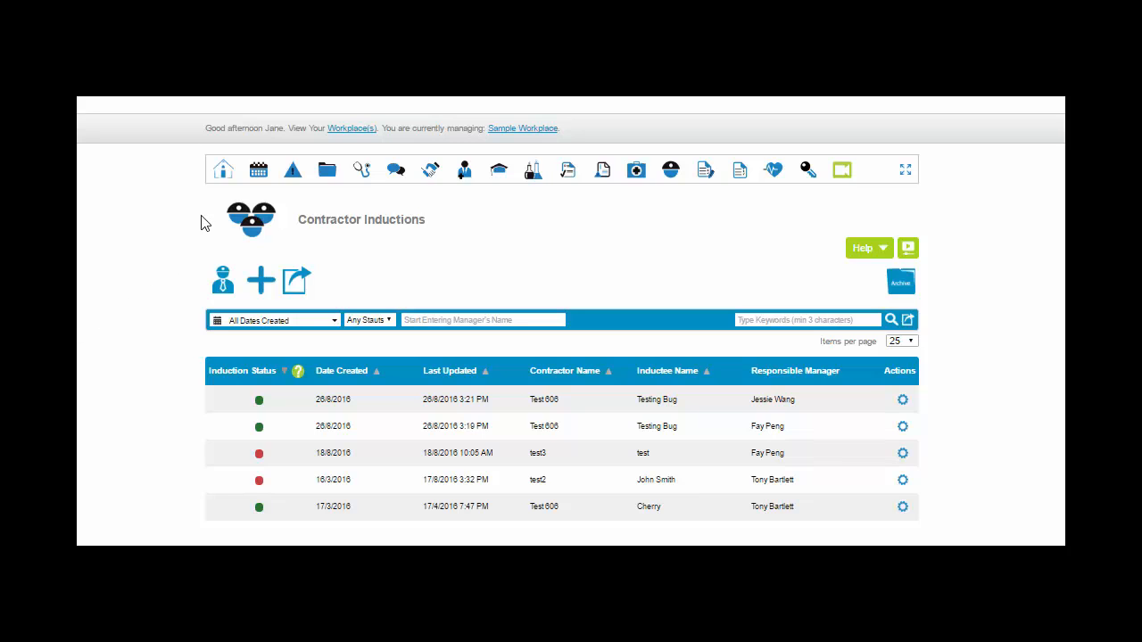
- Return to the home page and view the My Tasks & Reminders calendar, collapsing it when done
{"action": "left_click", "coordinate": [221, 175]}
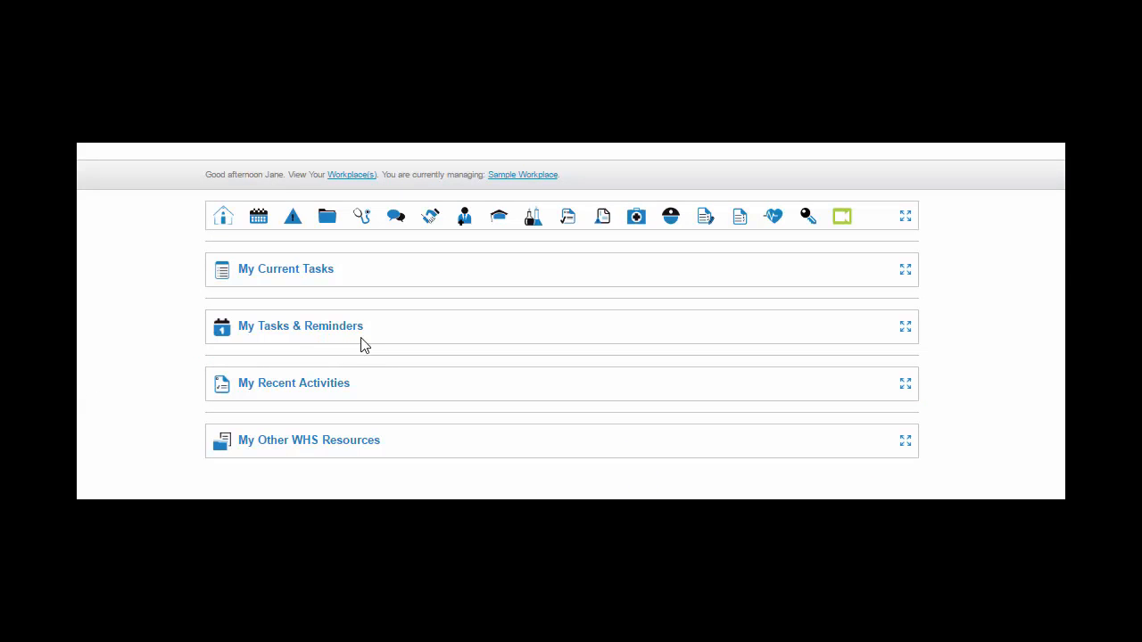
{"action": "left_click", "coordinate": [907, 329]}
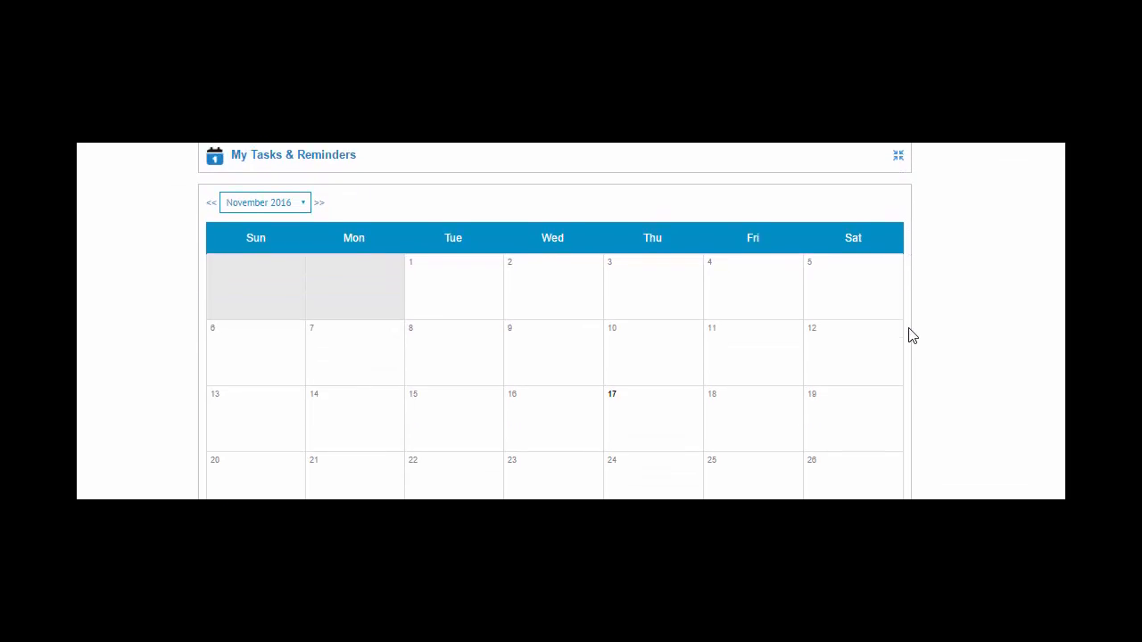
{"action": "scroll", "coordinate": [910, 335], "scroll_direction": "up", "scroll_amount": 2}
{"action": "left_click", "coordinate": [897, 329]}
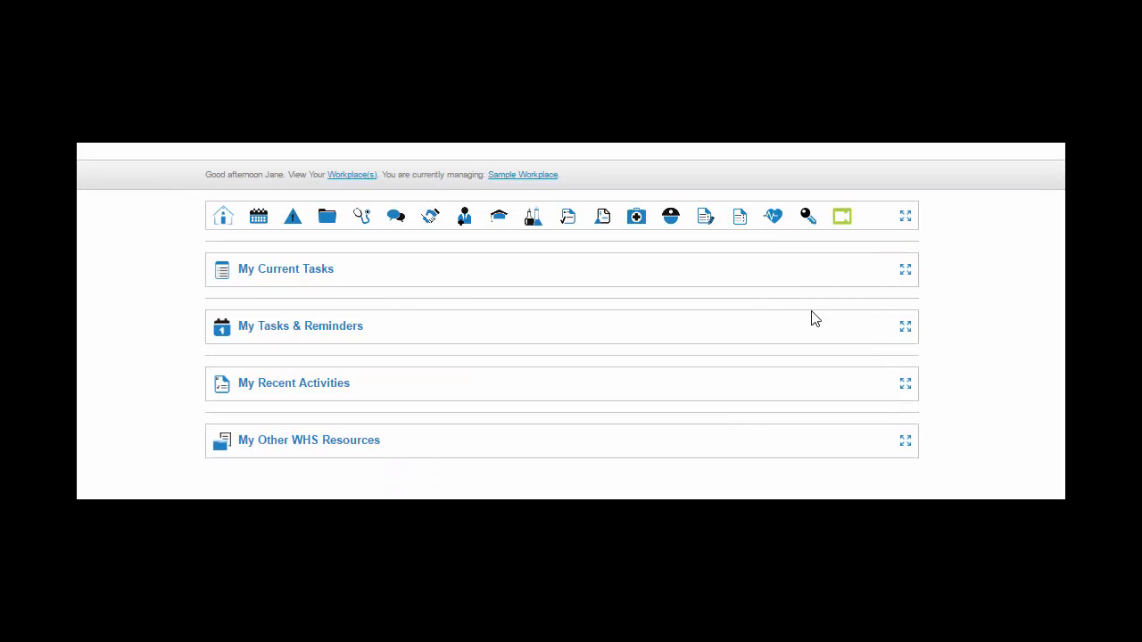
- Reopen the Contractor Inductions list and show the available actions for the first induction record
{"action": "mouse_move", "coordinate": [671, 221]}
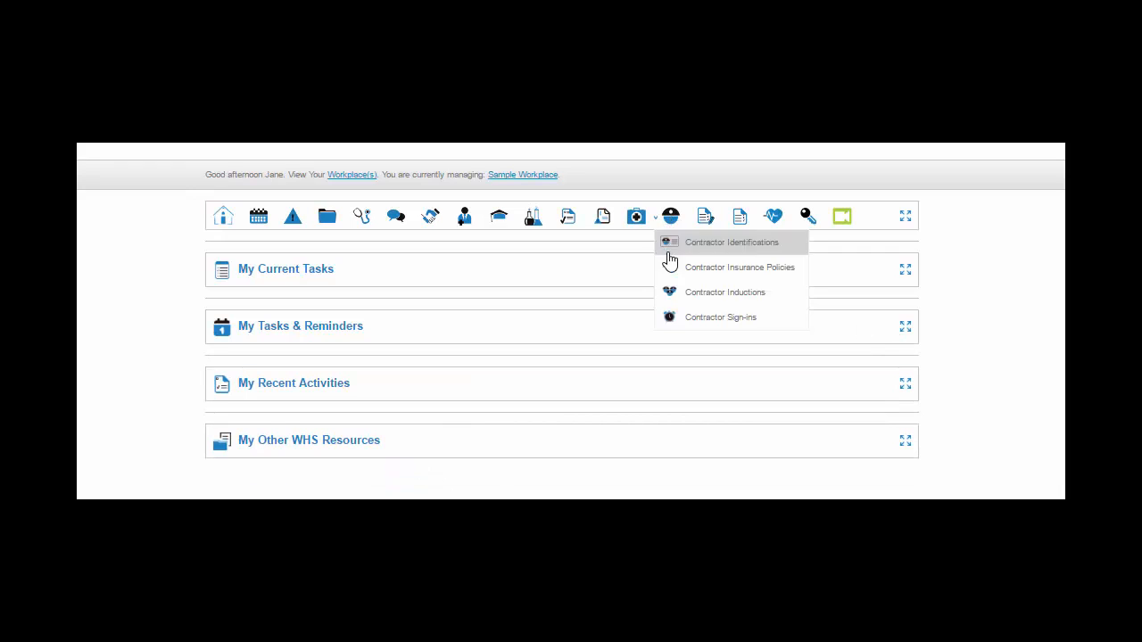
{"action": "left_click", "coordinate": [748, 296]}
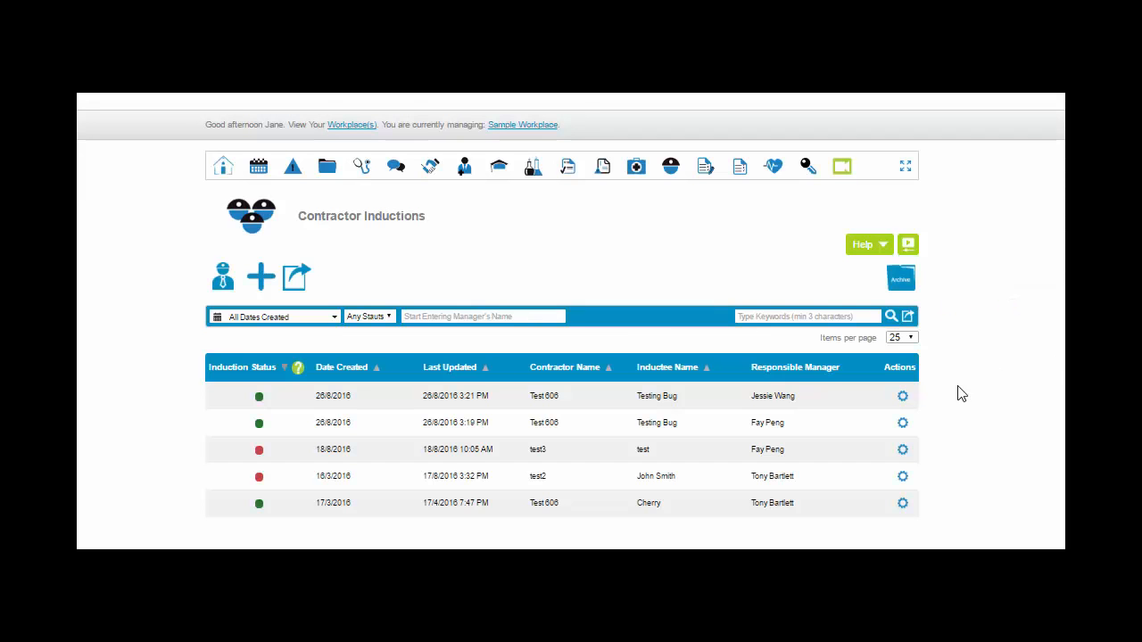
{"action": "left_click", "coordinate": [903, 398]}
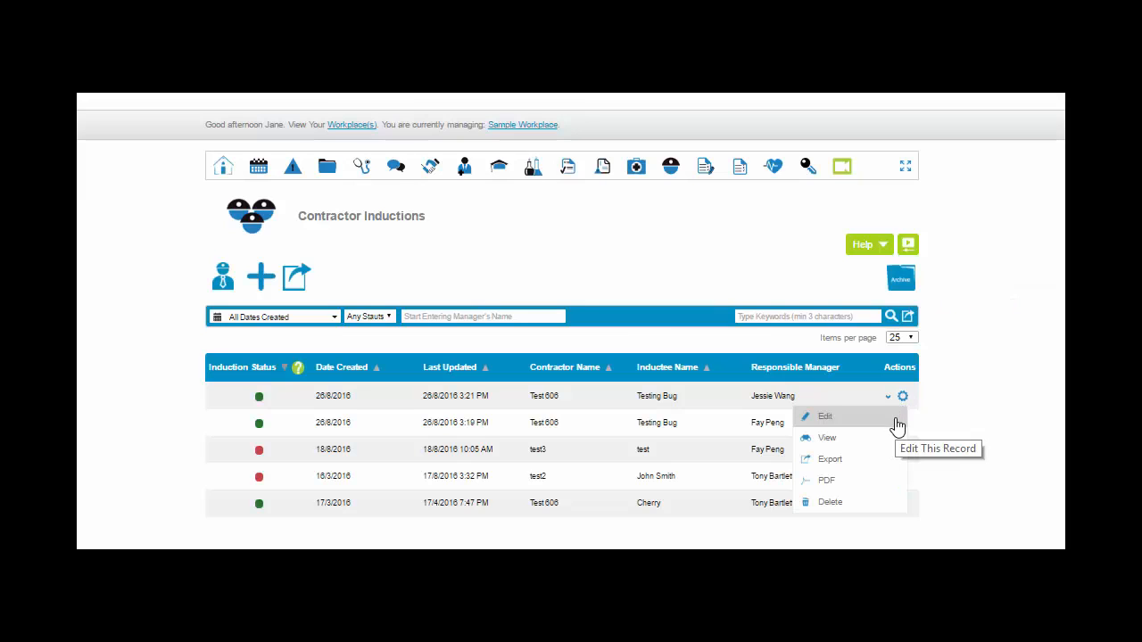